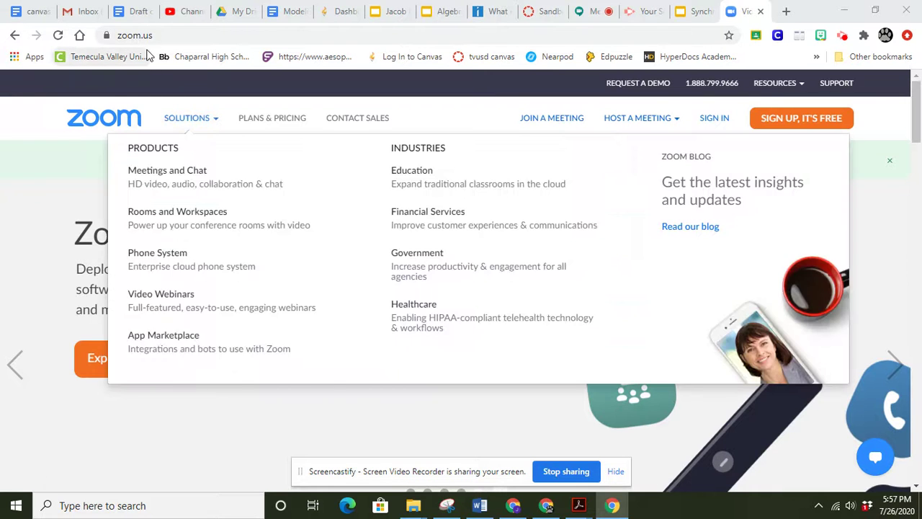
Sign in to Zoom with the paw-print Google account
{"action": "left_click", "coordinate": [717, 119]}
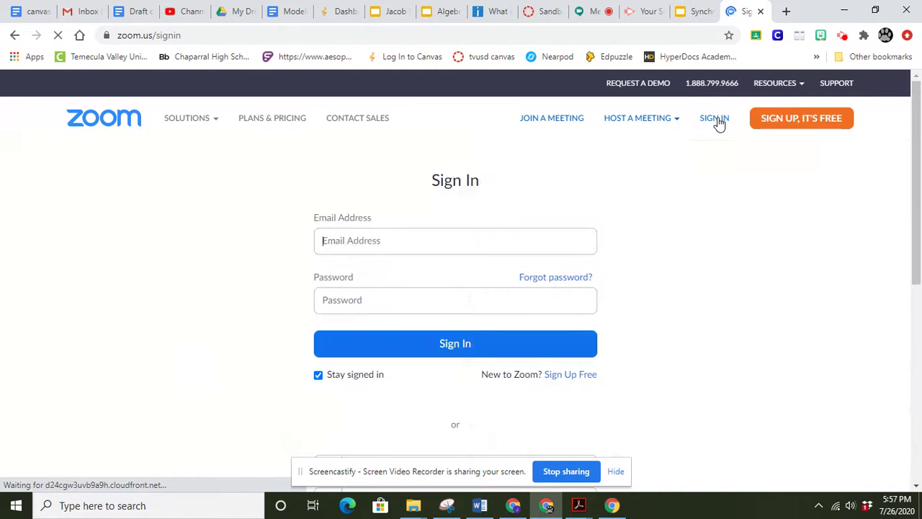
{"action": "left_click_drag", "start_coordinate": [919, 207], "coordinate": [918, 291]}
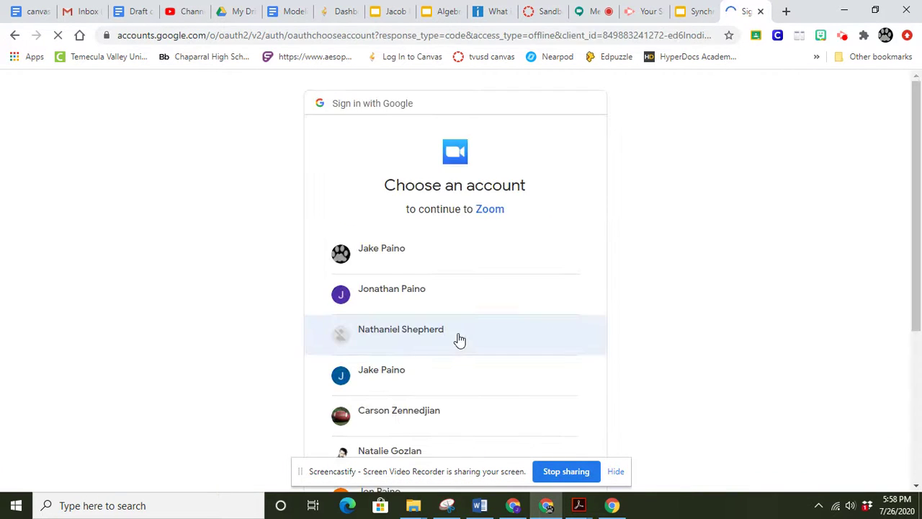
{"action": "left_click", "coordinate": [386, 267]}
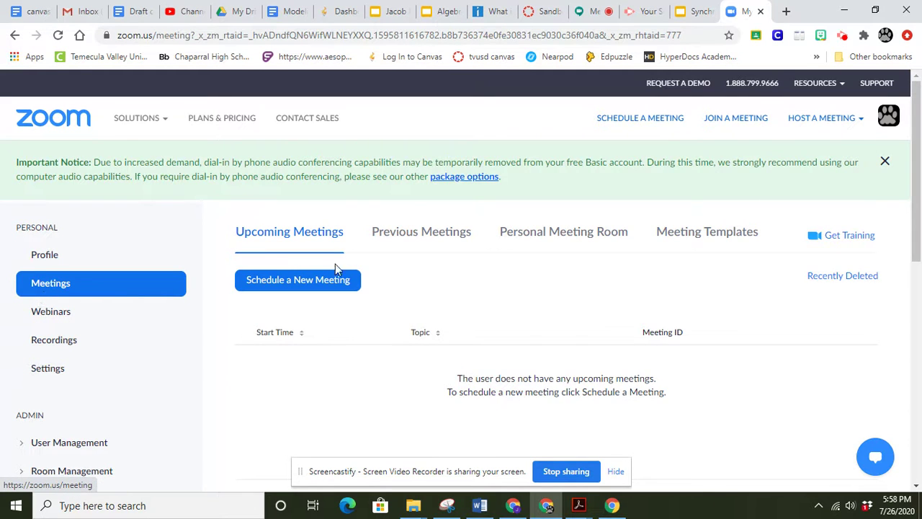
Start scheduling a new meeting and set its topic to "test for canvas"
{"action": "left_click", "coordinate": [293, 283]}
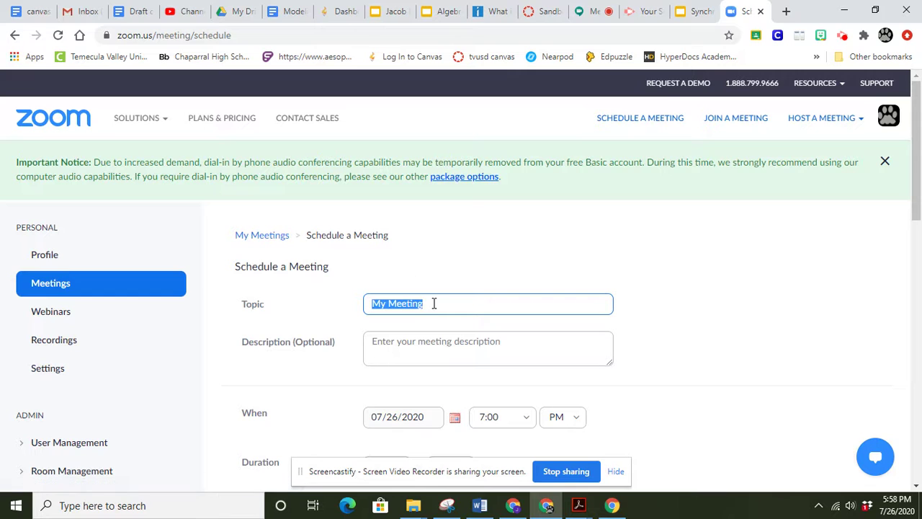
{"action": "type", "text": "test for canvas"}
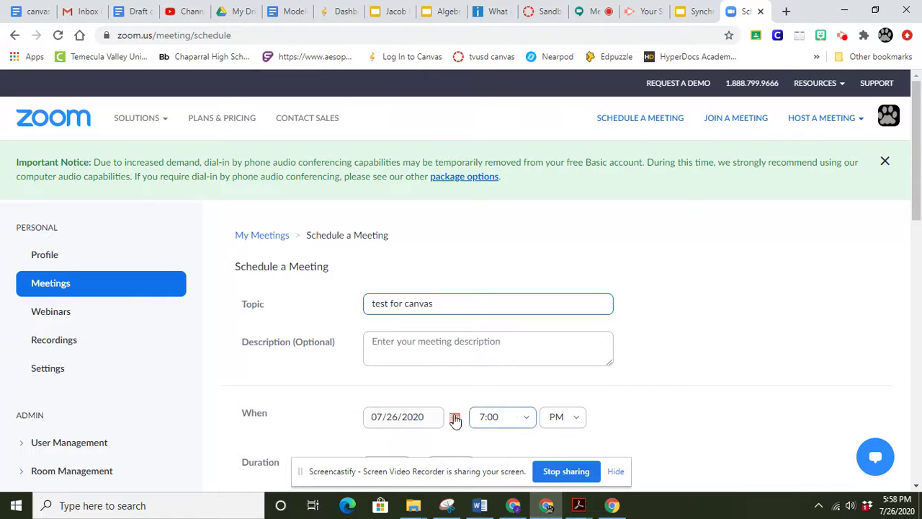
Set participants to be muted upon entry in the meeting options and save the scheduled meeting
{"action": "left_click_drag", "start_coordinate": [919, 210], "coordinate": [917, 283]}
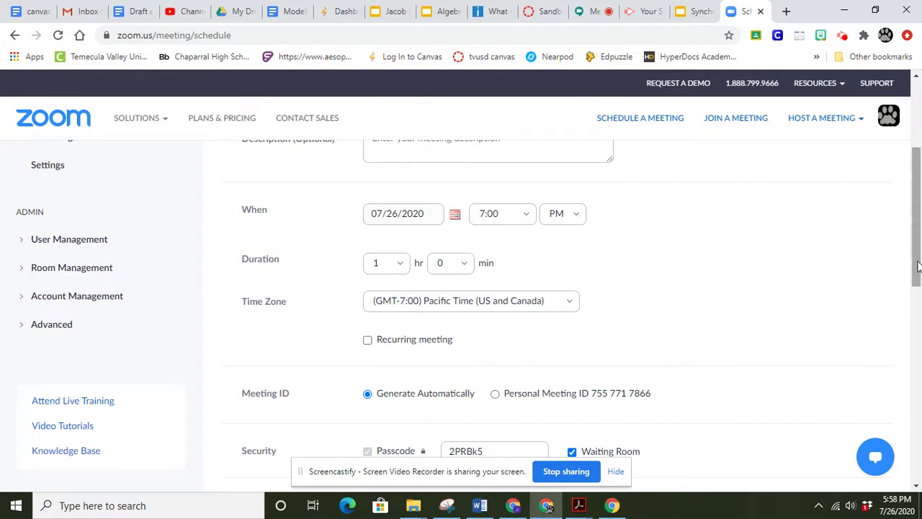
{"action": "left_click_drag", "start_coordinate": [917, 267], "coordinate": [912, 338]}
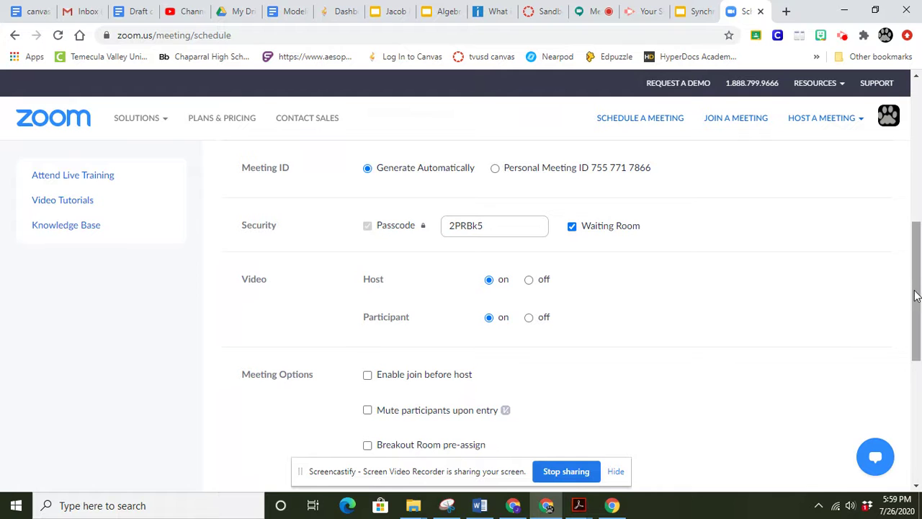
{"action": "scroll", "coordinate": [913, 296], "scroll_direction": "down", "scroll_amount": 1}
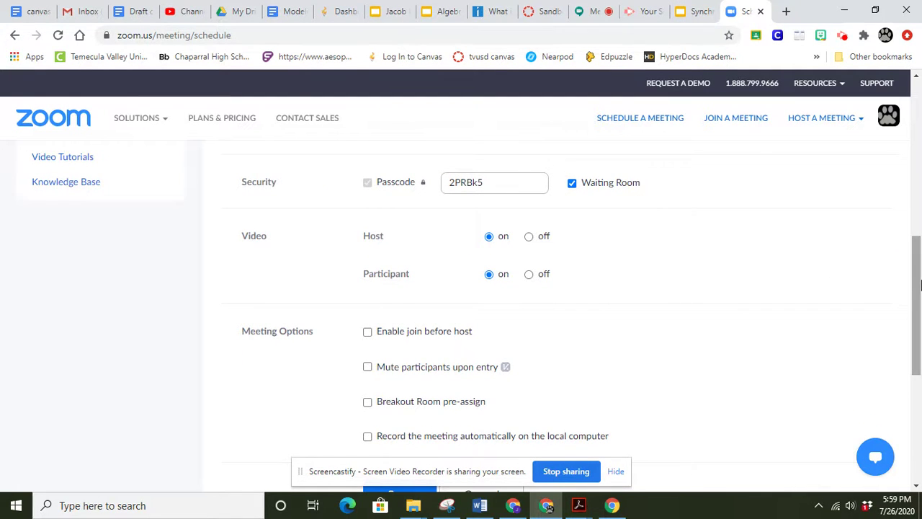
{"action": "scroll", "coordinate": [916, 281], "scroll_direction": "down", "scroll_amount": 1}
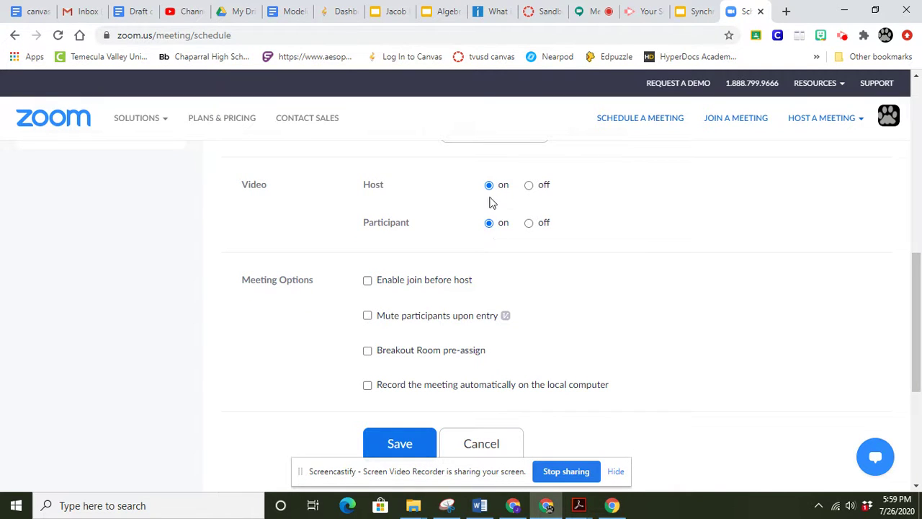
{"action": "left_click_drag", "start_coordinate": [918, 365], "coordinate": [918, 378]}
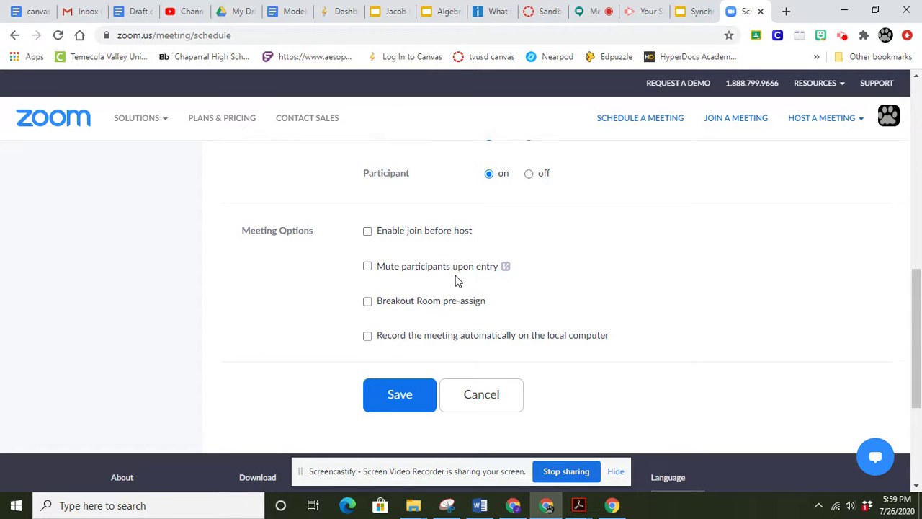
{"action": "left_click", "coordinate": [367, 266]}
{"action": "left_click", "coordinate": [391, 399]}
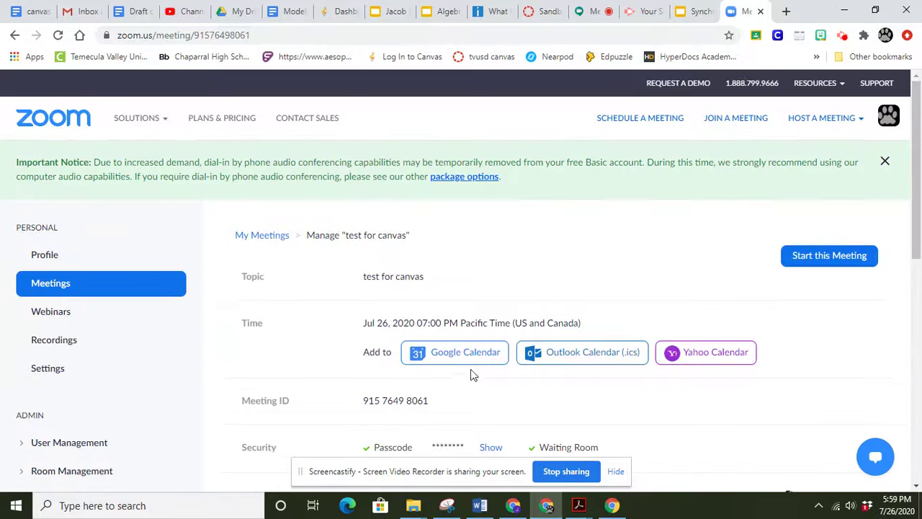
Copy the full invitation text of the "test for canvas" meeting
{"action": "left_click_drag", "start_coordinate": [919, 186], "coordinate": [920, 245]}
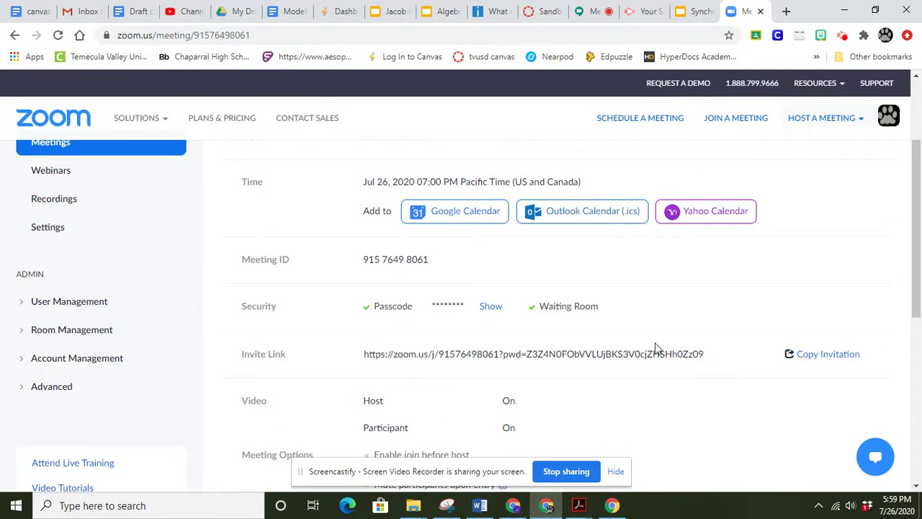
{"action": "left_click", "coordinate": [828, 356]}
{"action": "left_click_drag", "start_coordinate": [913, 311], "coordinate": [913, 340]}
{"action": "left_click", "coordinate": [516, 394]}
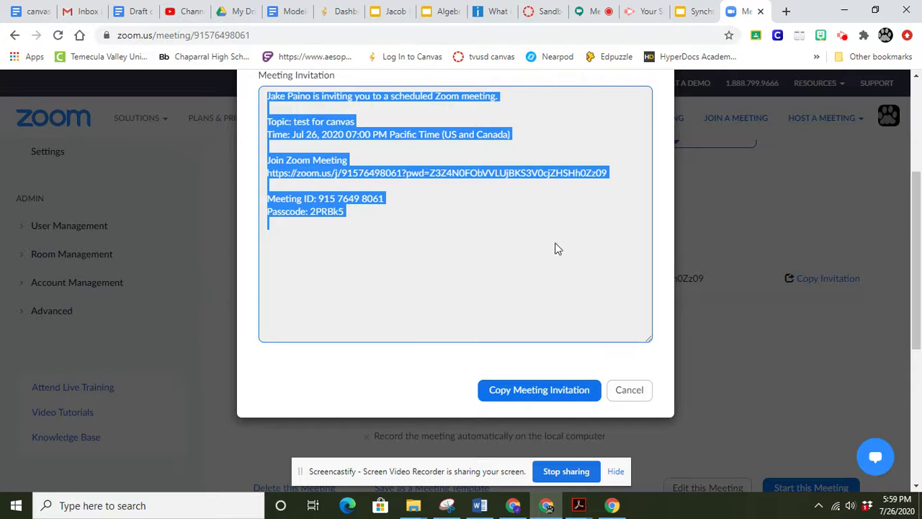
{"action": "left_click_drag", "start_coordinate": [914, 271], "coordinate": [904, 204]}
Switch to the Sandbox Algebra 2 course in Canvas and add a new page named "Weekly Zoom Meet for 8/10" to Module 0: Intro To Canvas
{"action": "left_click", "coordinate": [537, 13]}
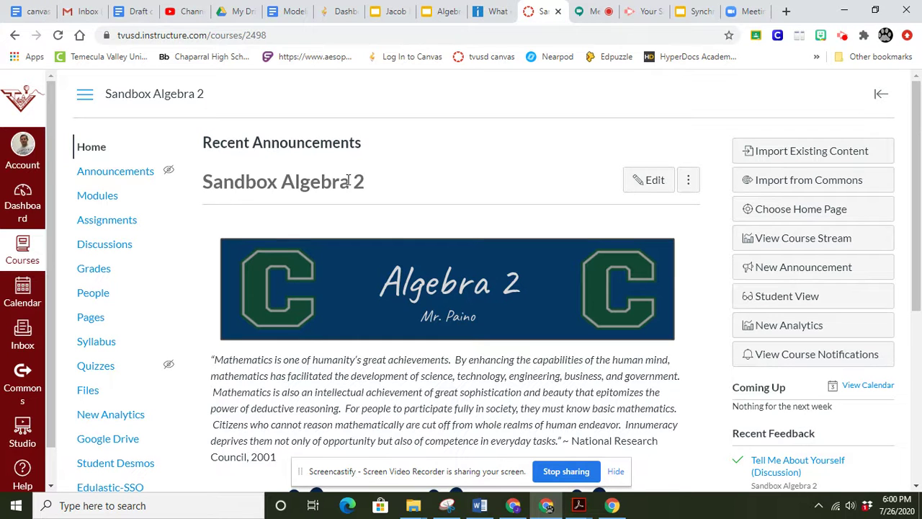
{"action": "left_click", "coordinate": [101, 206]}
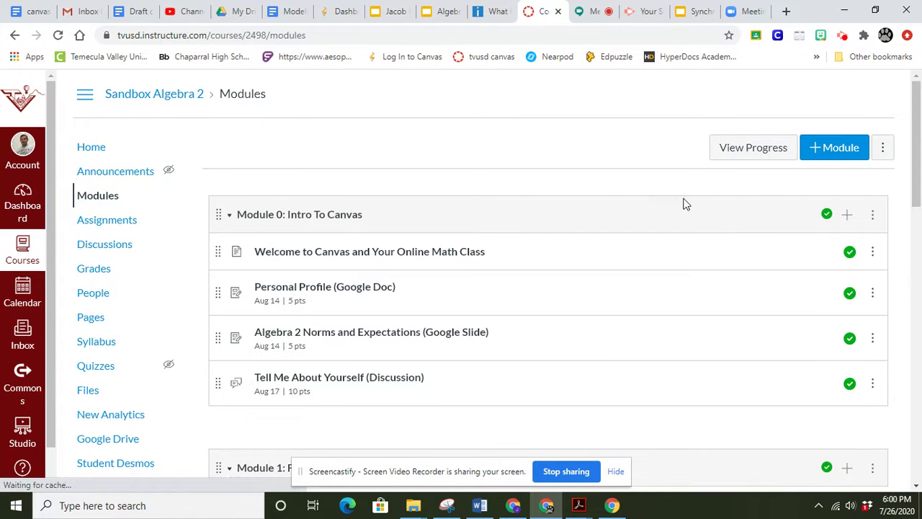
{"action": "left_click", "coordinate": [848, 216]}
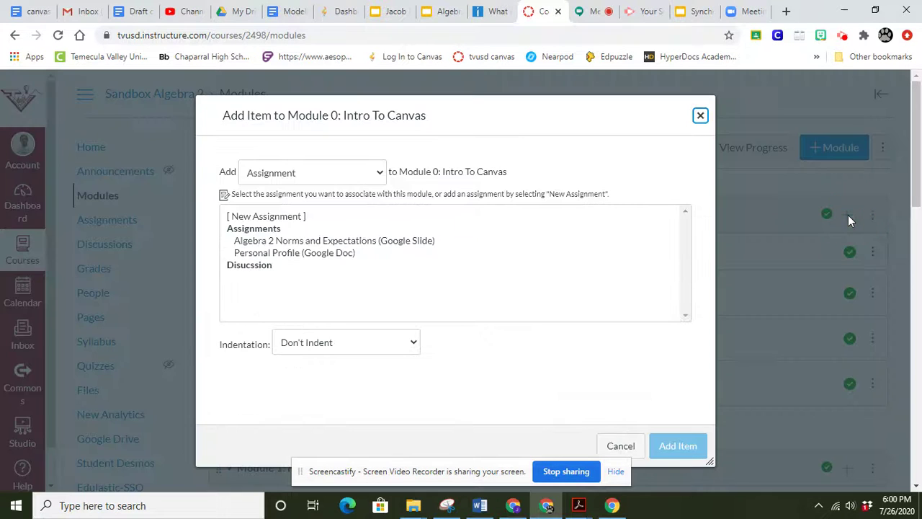
{"action": "left_click", "coordinate": [380, 173]}
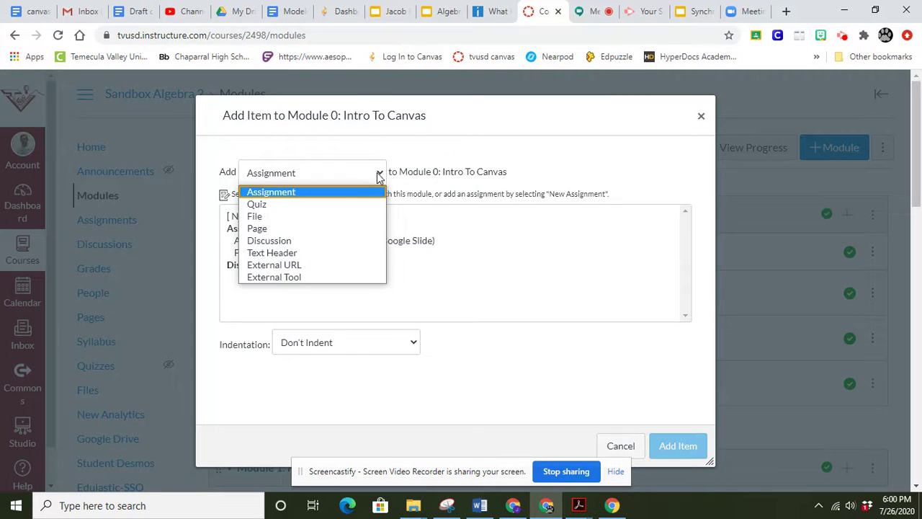
{"action": "left_click", "coordinate": [320, 230]}
{"action": "left_click", "coordinate": [252, 216]}
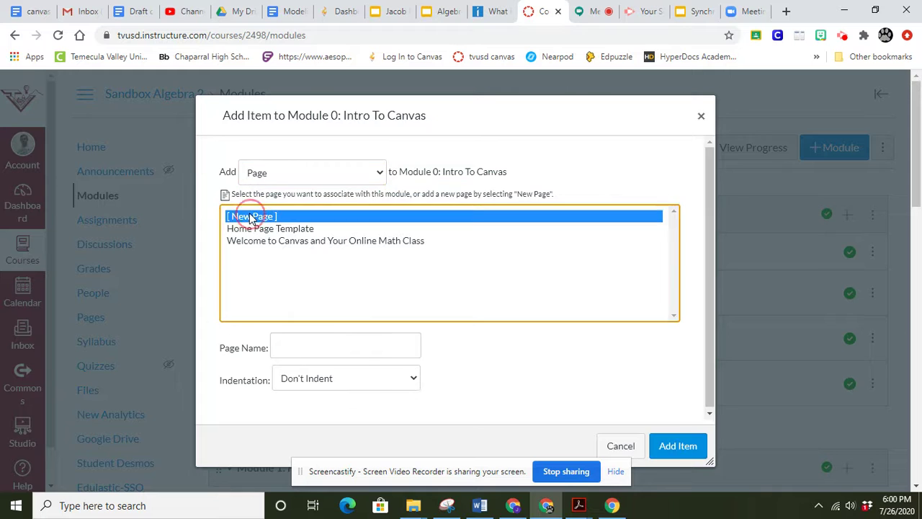
{"action": "left_click", "coordinate": [346, 349]}
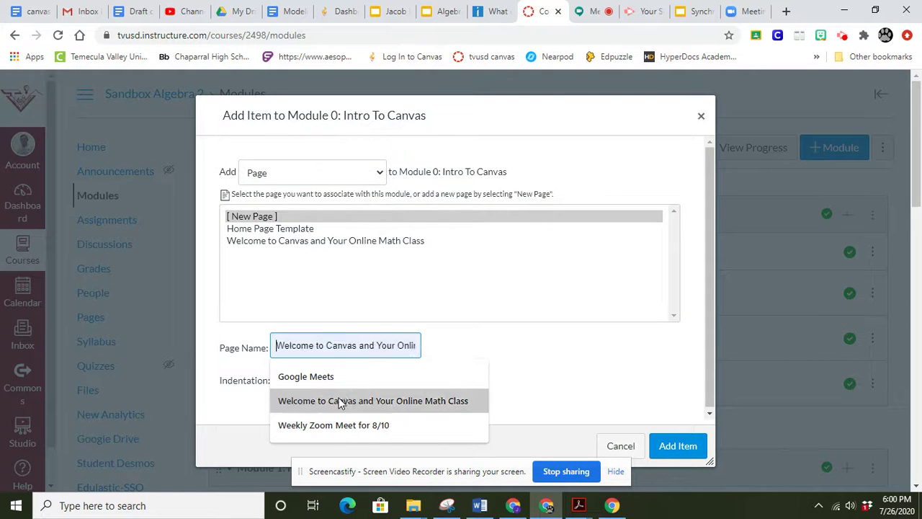
{"action": "left_click", "coordinate": [333, 423]}
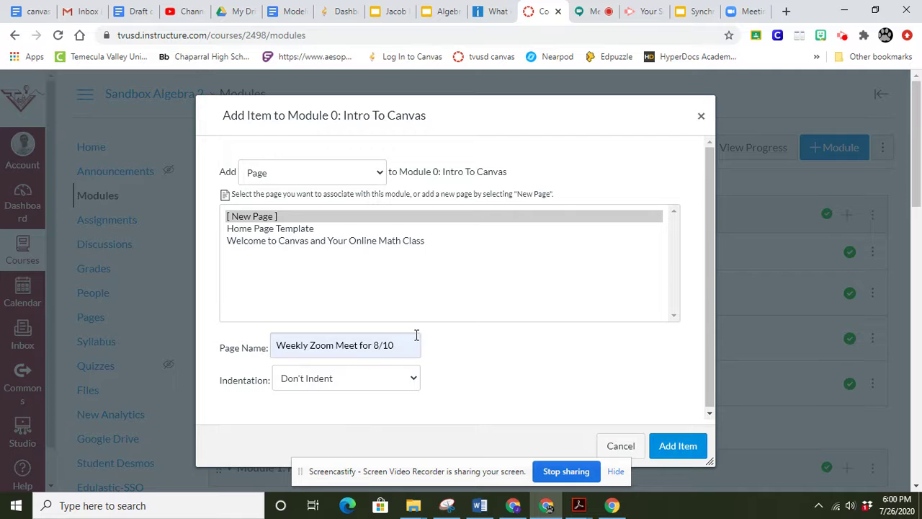
{"action": "left_click", "coordinate": [682, 449]}
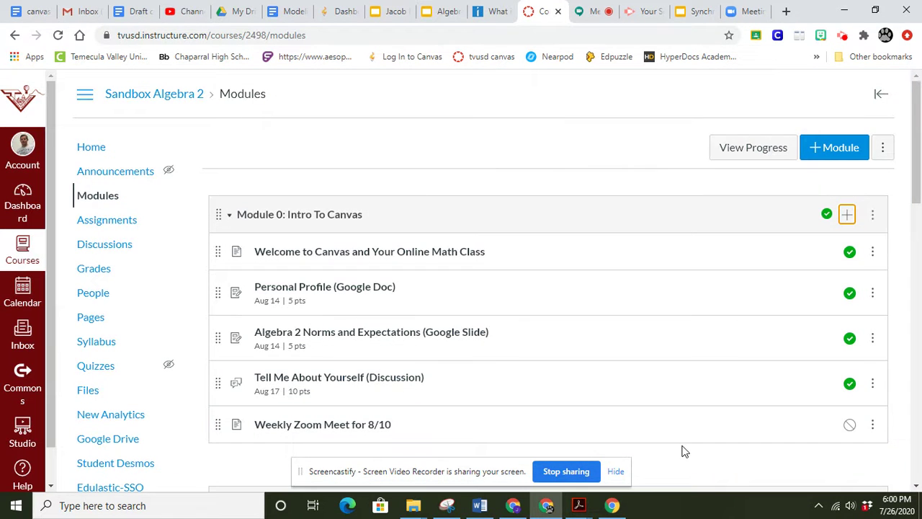
Open the "Weekly Zoom Meet for 8/10" page for editing and paste the Zoom invitation with its meeting passcode into the body
{"action": "left_click", "coordinate": [305, 424]}
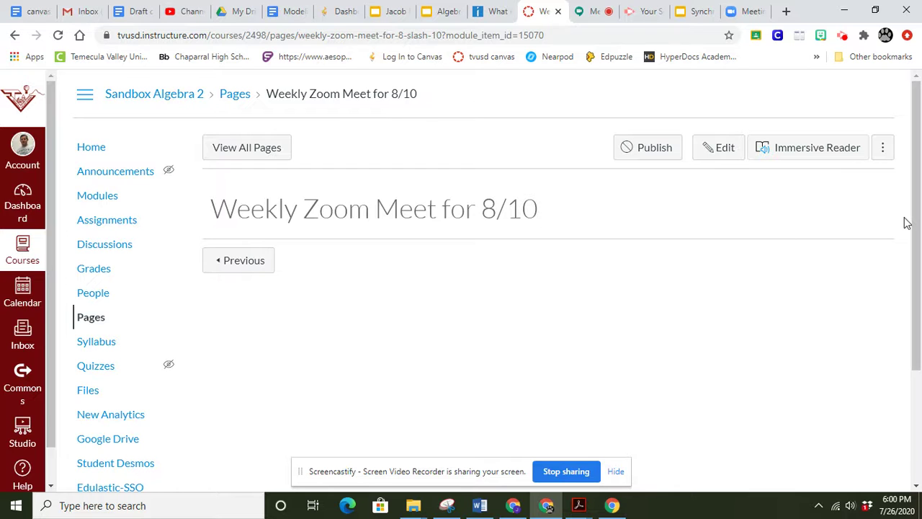
{"action": "left_click", "coordinate": [722, 150]}
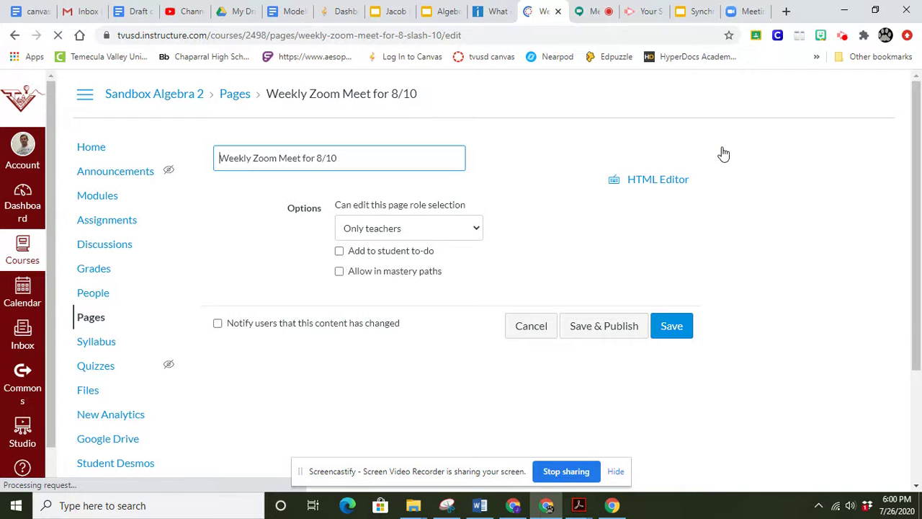
{"action": "left_click_drag", "start_coordinate": [918, 154], "coordinate": [920, 167]}
{"action": "left_click", "coordinate": [247, 258]}
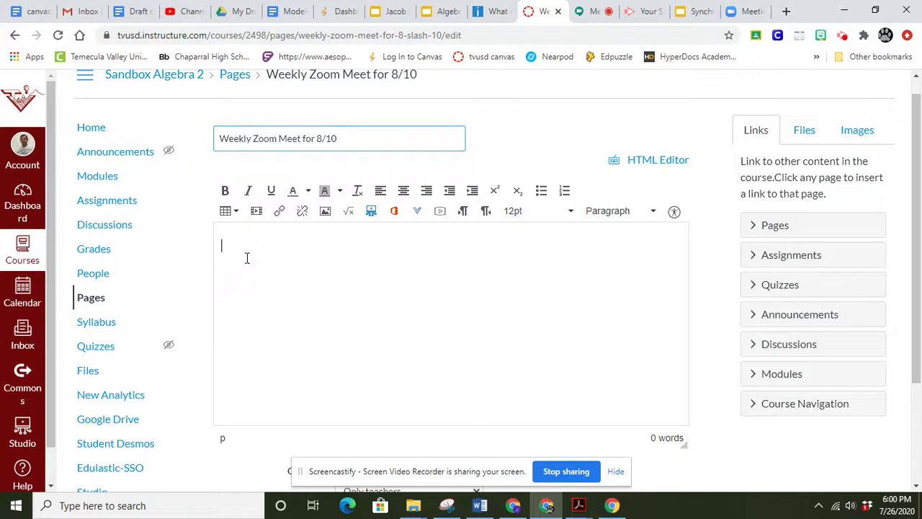
{"action": "key", "text": "ctrl+v"}
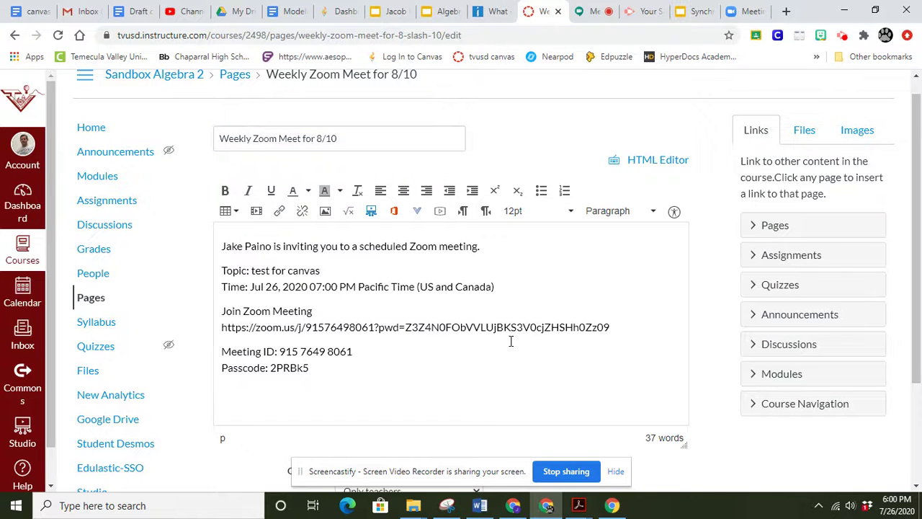
Turn the Zoom join URL with its embedded meeting passcode into a link to that same address
{"action": "left_click_drag", "start_coordinate": [614, 327], "coordinate": [222, 335]}
{"action": "key", "text": "ctrl+c"}
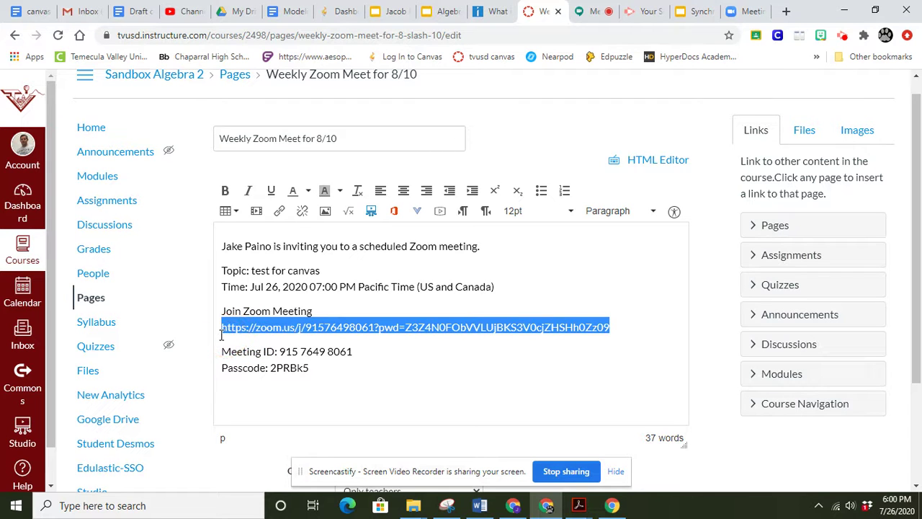
{"action": "left_click", "coordinate": [274, 209]}
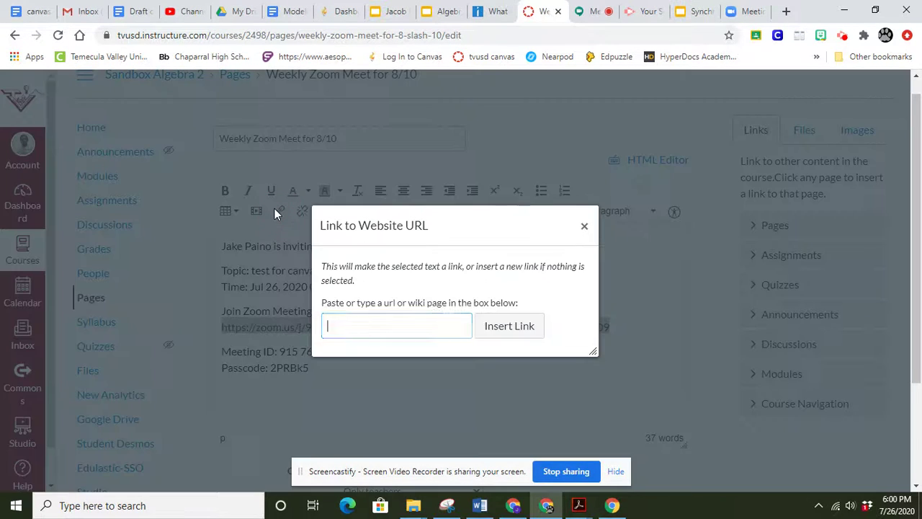
{"action": "key", "text": "ctrl+v"}
{"action": "left_click", "coordinate": [507, 325]}
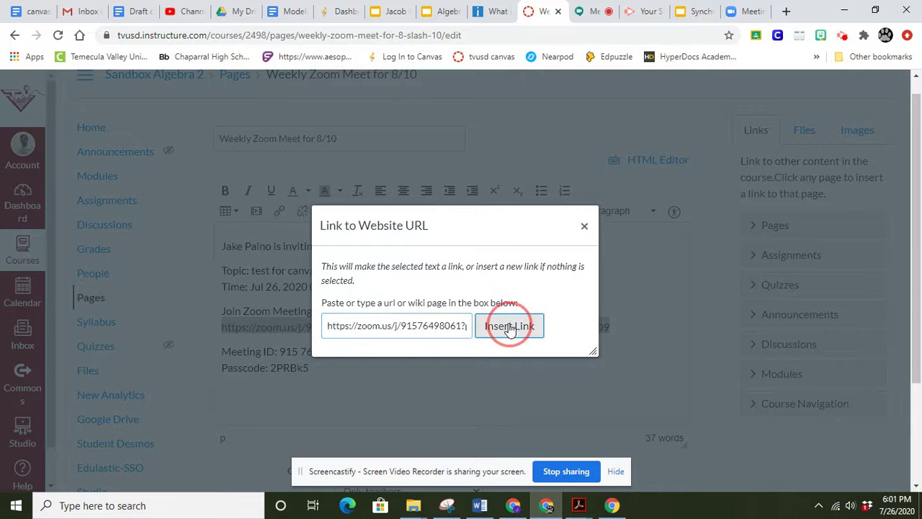
{"action": "left_click", "coordinate": [469, 393]}
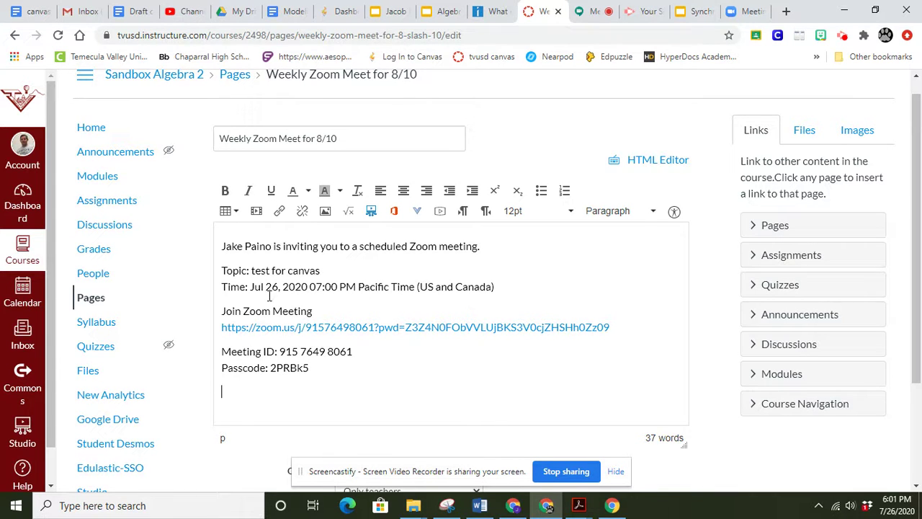
Insert a Google Hangouts Meet link below the Zoom invitation using the paw-print Google account, and add a blank line above it
{"action": "left_click", "coordinate": [419, 211]}
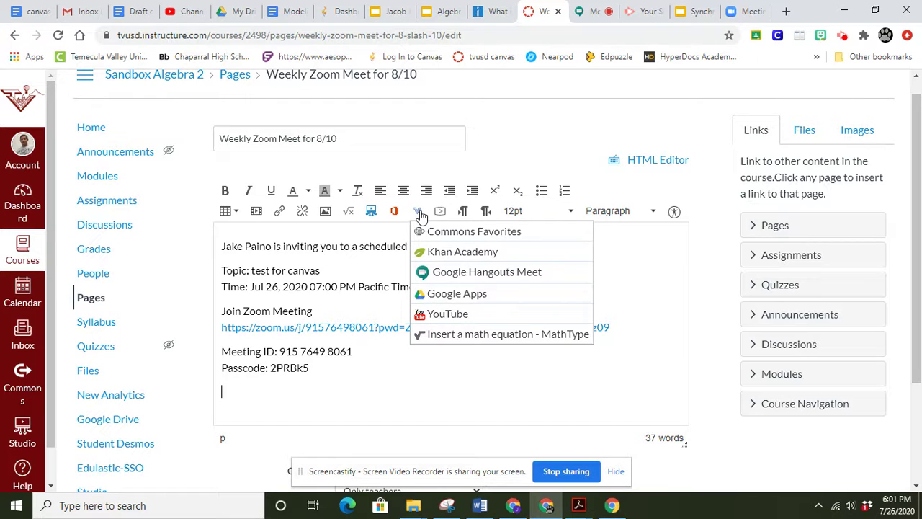
{"action": "left_click", "coordinate": [459, 276]}
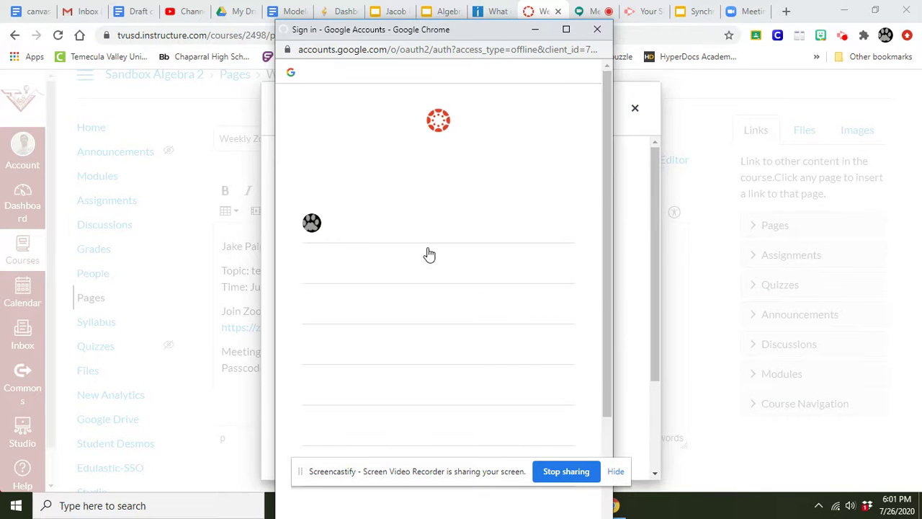
{"action": "left_click", "coordinate": [336, 225]}
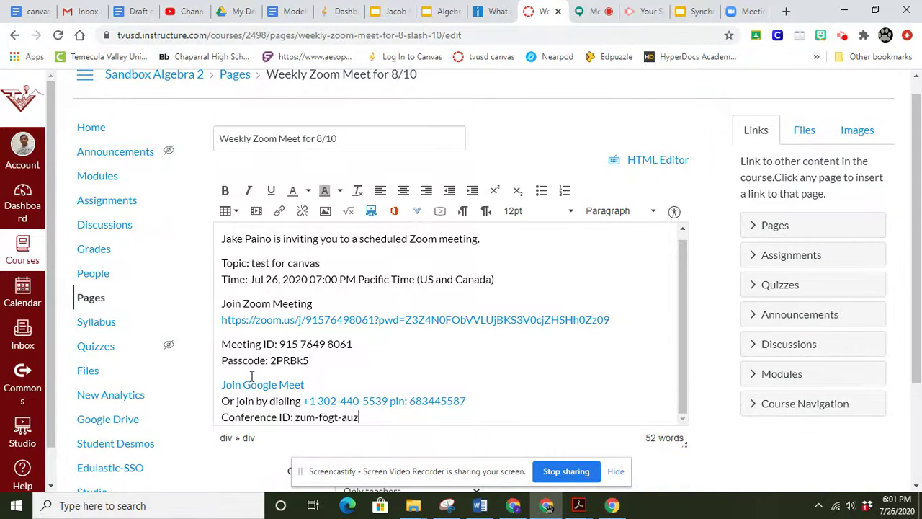
{"action": "left_click", "coordinate": [321, 367]}
{"action": "key", "text": "Return"}
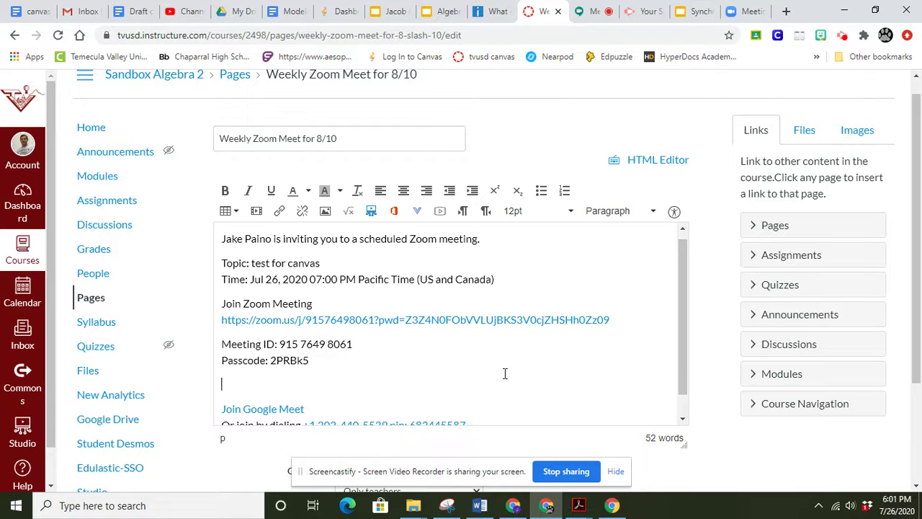
Enlarge the "Join Google Meet" link text below the Zoom invitation to 24pt
{"action": "left_click_drag", "start_coordinate": [685, 362], "coordinate": [686, 383]}
{"action": "left_click", "coordinate": [292, 386]}
{"action": "left_click", "coordinate": [265, 385]}
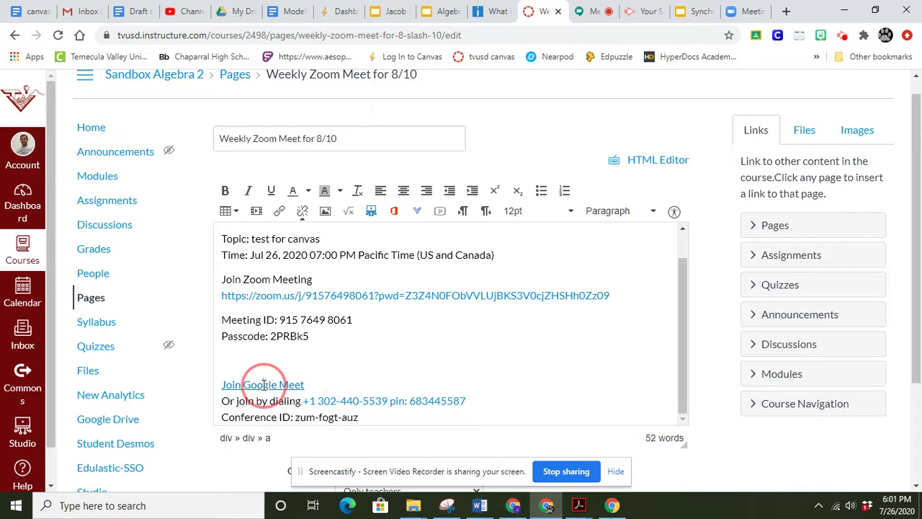
{"action": "left_click", "coordinate": [325, 376]}
{"action": "left_click_drag", "start_coordinate": [324, 376], "coordinate": [222, 384]}
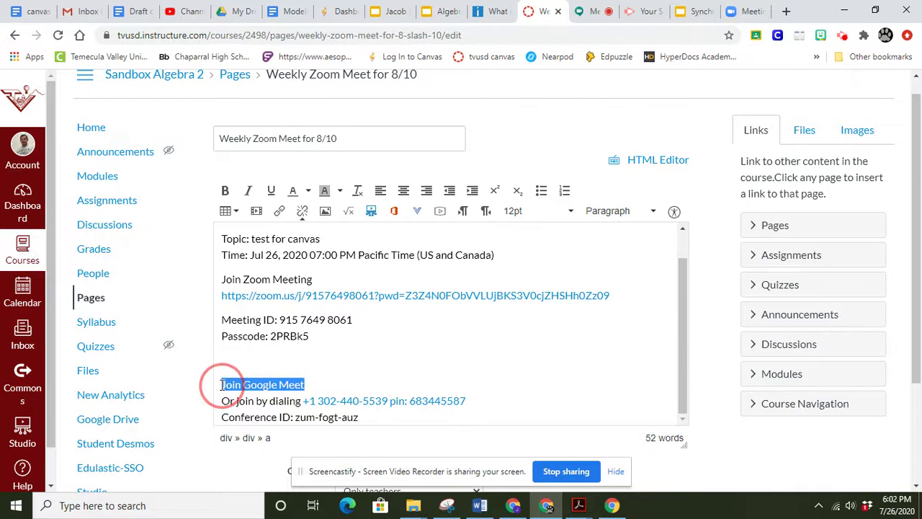
{"action": "left_click", "coordinate": [569, 212]}
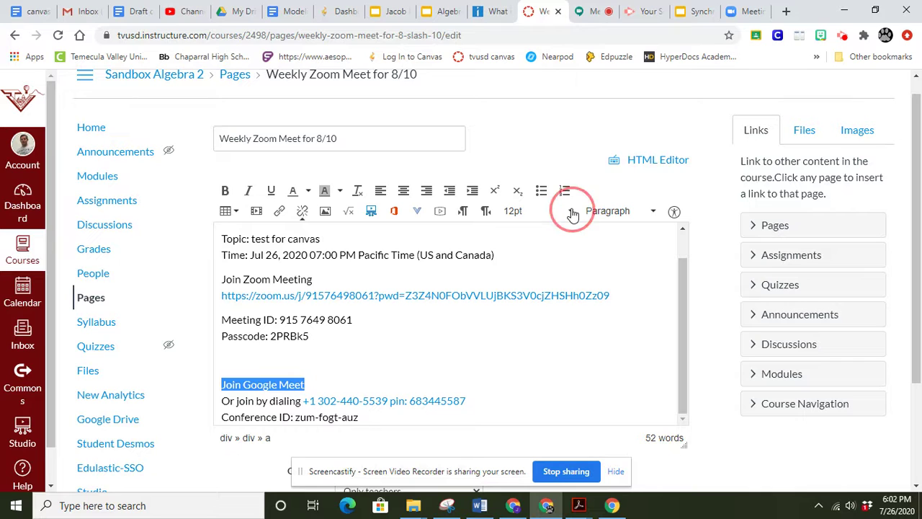
{"action": "left_click", "coordinate": [521, 331]}
{"action": "left_click", "coordinate": [453, 378]}
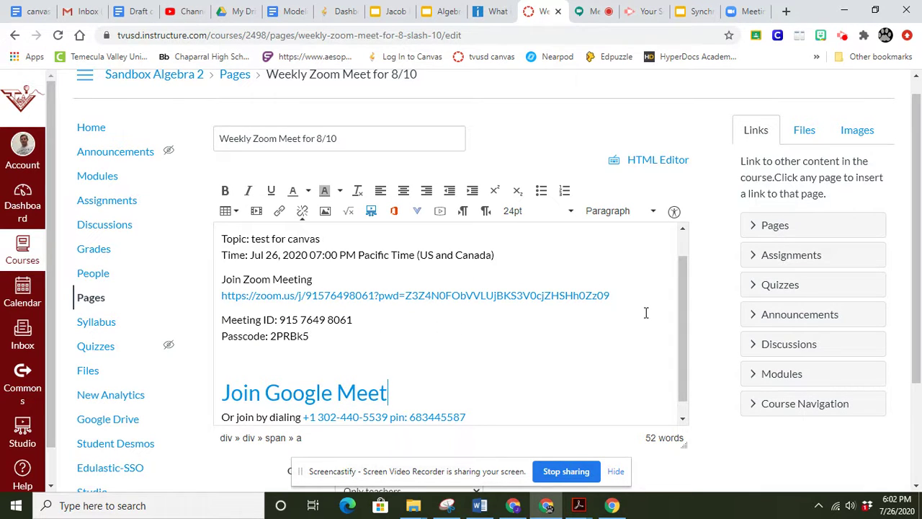
Save and publish the "Weekly Zoom Meet for 8/10" page
{"action": "left_click_drag", "start_coordinate": [682, 317], "coordinate": [681, 348]}
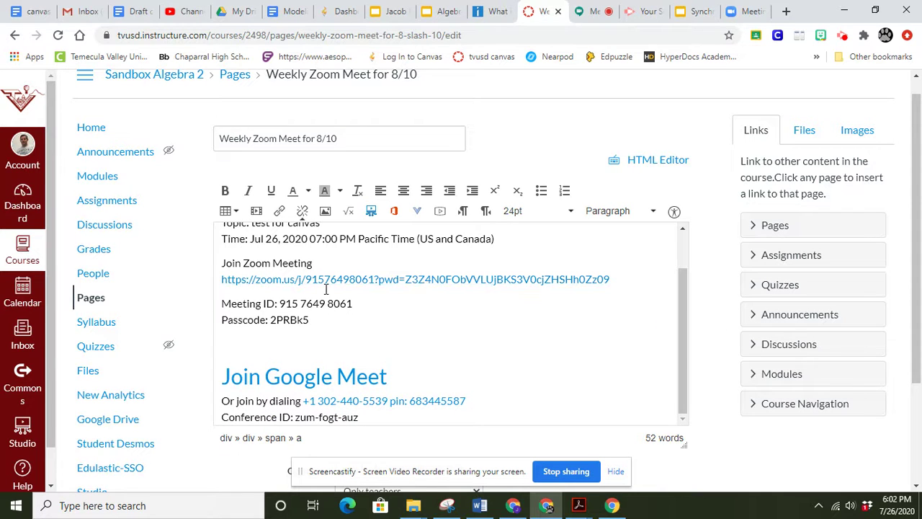
{"action": "left_click_drag", "start_coordinate": [918, 288], "coordinate": [918, 395]}
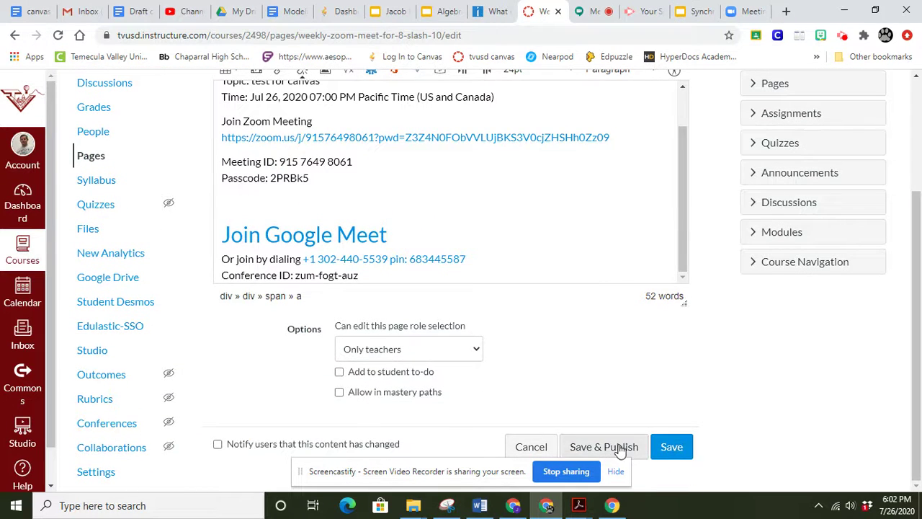
{"action": "left_click", "coordinate": [618, 446]}
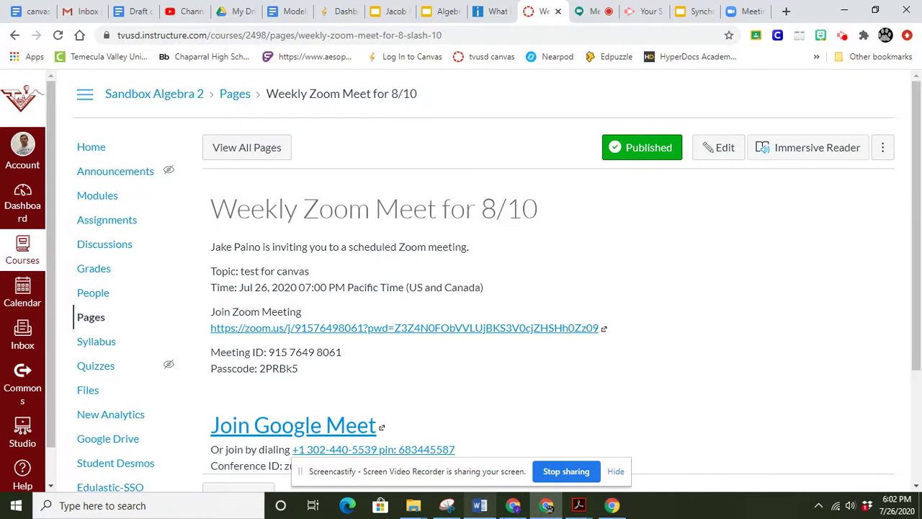
Switch to the student's browser window and view the "Weekly Zoom Meet for 8/10" page from Module 0: Intro To Canvas, including the Google Meet link
{"action": "left_click", "coordinate": [513, 506]}
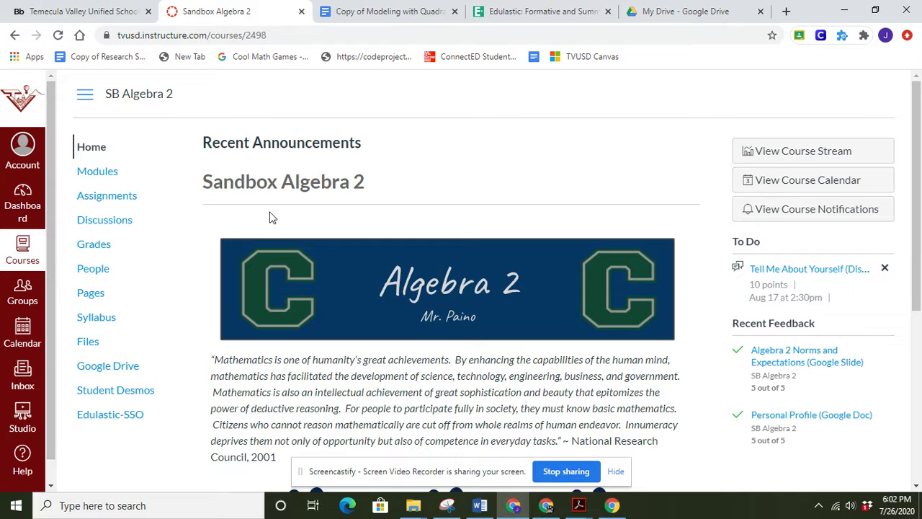
{"action": "left_click", "coordinate": [107, 174]}
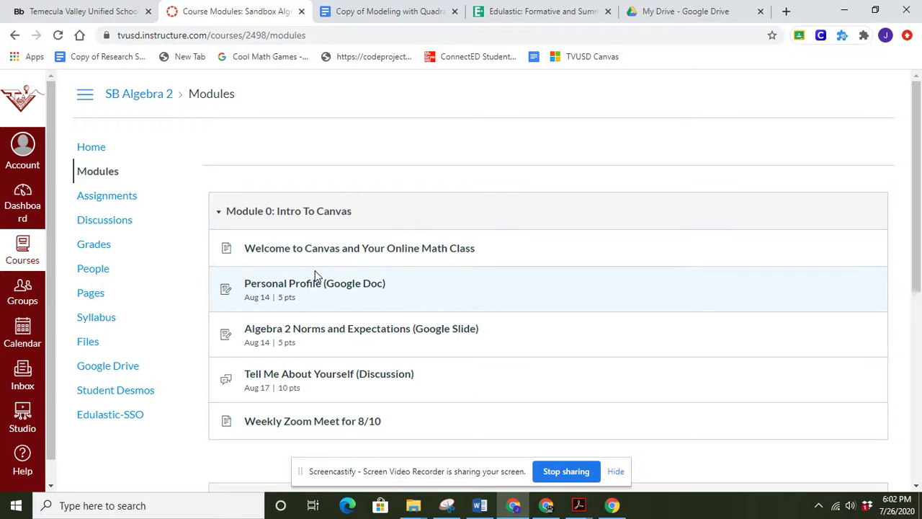
{"action": "left_click", "coordinate": [327, 422]}
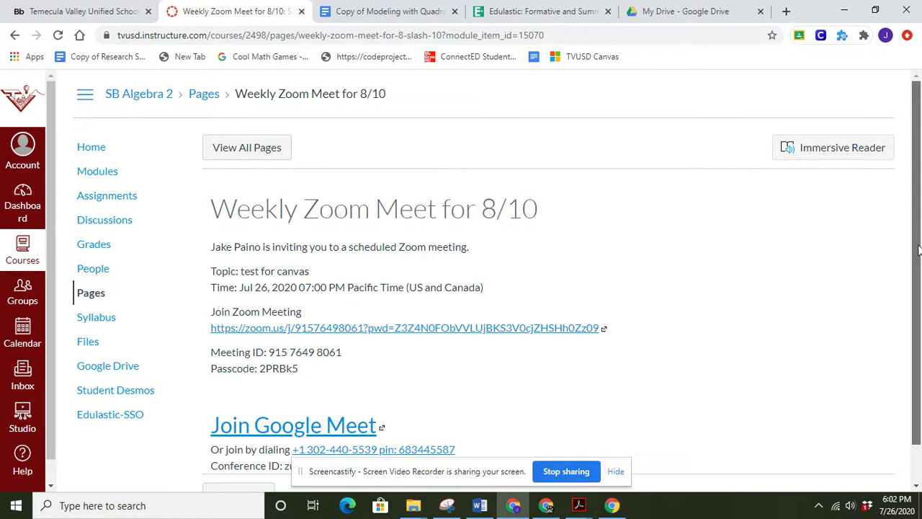
{"action": "scroll", "coordinate": [920, 295], "scroll_direction": "down", "scroll_amount": 1}
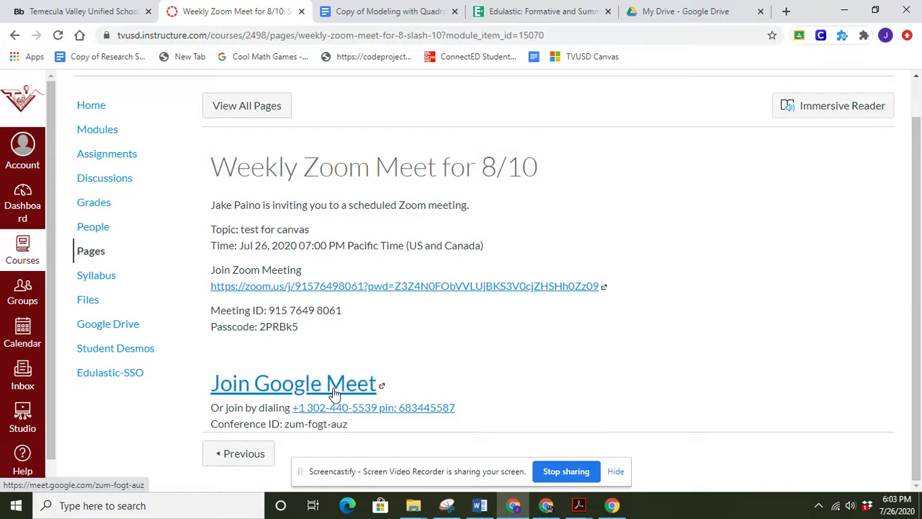